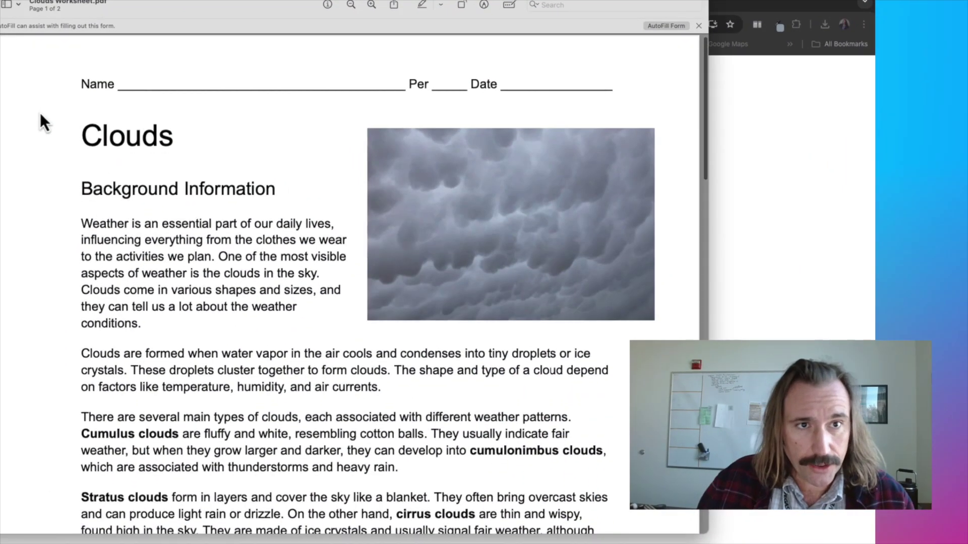
Read through the Clouds Worksheet PDF, including the first item under Directions about marking up the reading, and close the document
{"action": "scroll", "coordinate": [45, 115], "scroll_direction": "up", "scroll_amount": 1}
{"action": "scroll", "coordinate": [51, 116], "scroll_direction": "down", "scroll_amount": 3}
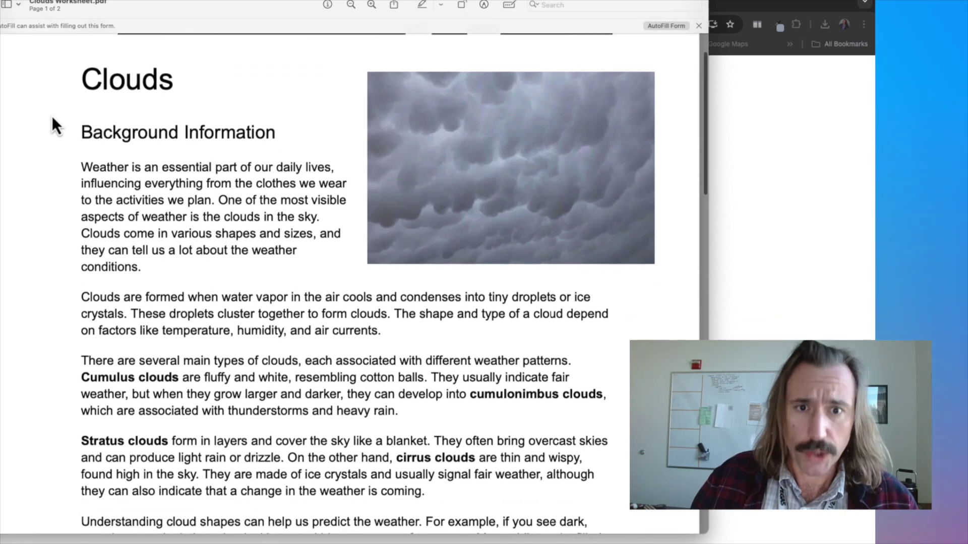
{"action": "scroll", "coordinate": [53, 116], "scroll_direction": "down", "scroll_amount": 3}
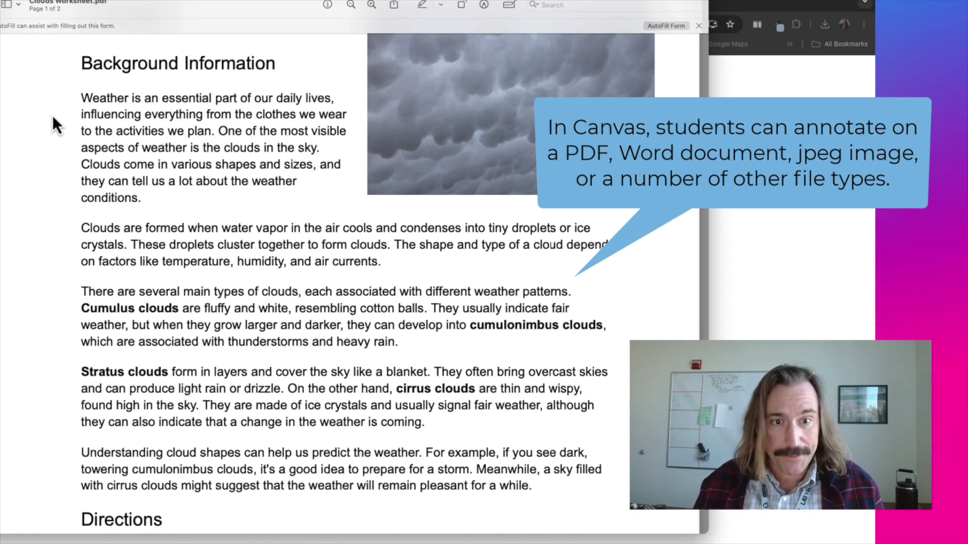
{"action": "scroll", "coordinate": [77, 150], "scroll_direction": "down", "scroll_amount": 5}
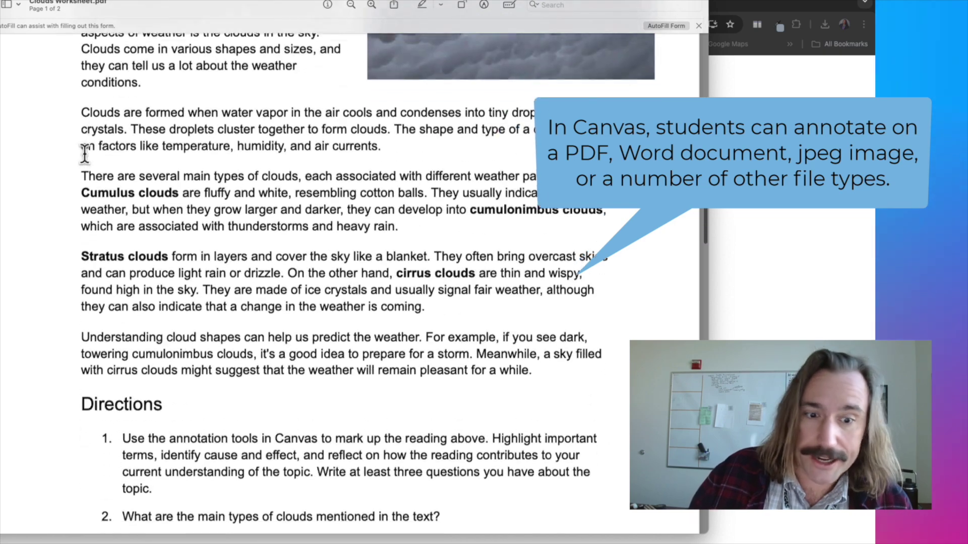
{"action": "scroll", "coordinate": [85, 157], "scroll_direction": "down", "scroll_amount": 10}
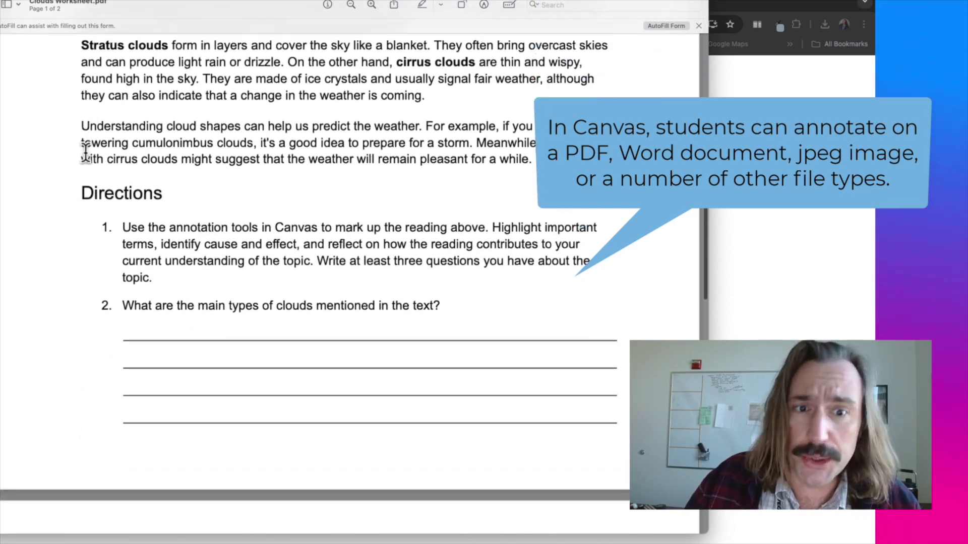
{"action": "scroll", "coordinate": [87, 156], "scroll_direction": "down", "scroll_amount": 6}
{"action": "scroll", "coordinate": [87, 157], "scroll_direction": "up", "scroll_amount": 20}
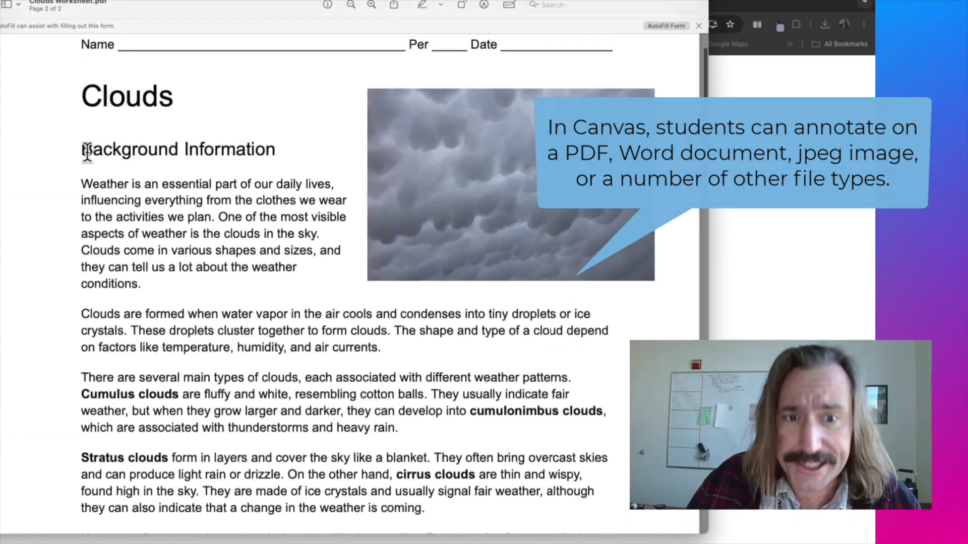
{"action": "scroll", "coordinate": [87, 151], "scroll_direction": "down", "scroll_amount": 5}
{"action": "scroll", "coordinate": [87, 151], "scroll_direction": "down", "scroll_amount": 5}
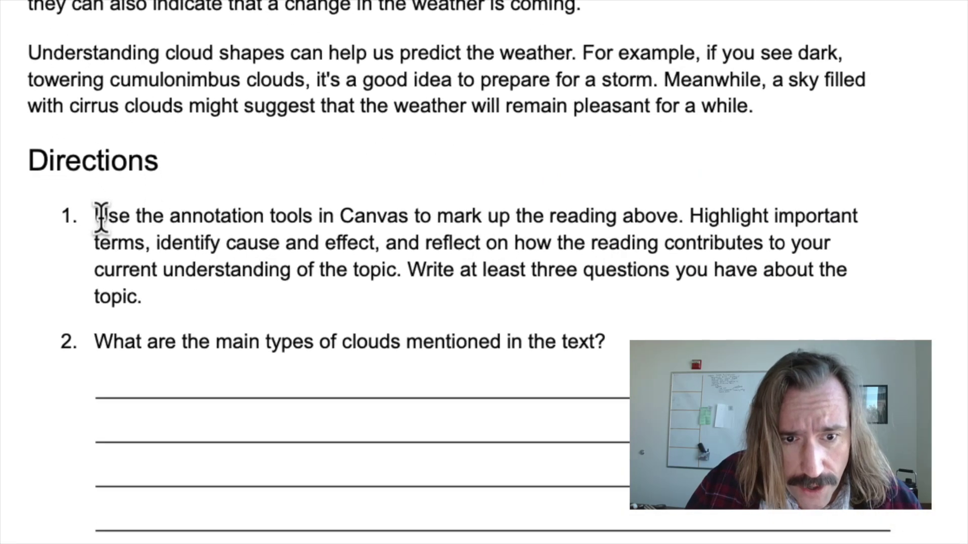
{"action": "left_click_drag", "start_coordinate": [95, 216], "coordinate": [417, 273]}
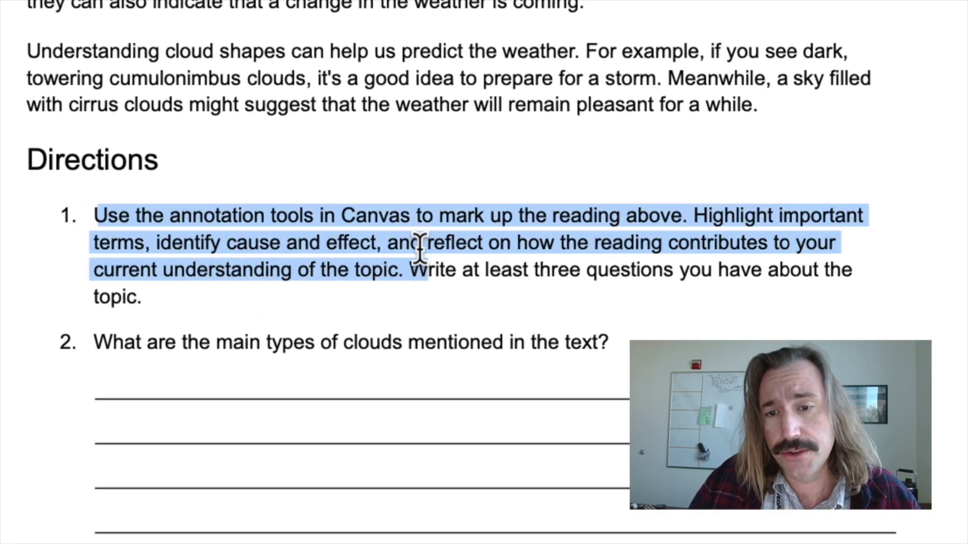
{"action": "left_click", "coordinate": [420, 247]}
{"action": "left_click_drag", "start_coordinate": [433, 216], "coordinate": [639, 228]}
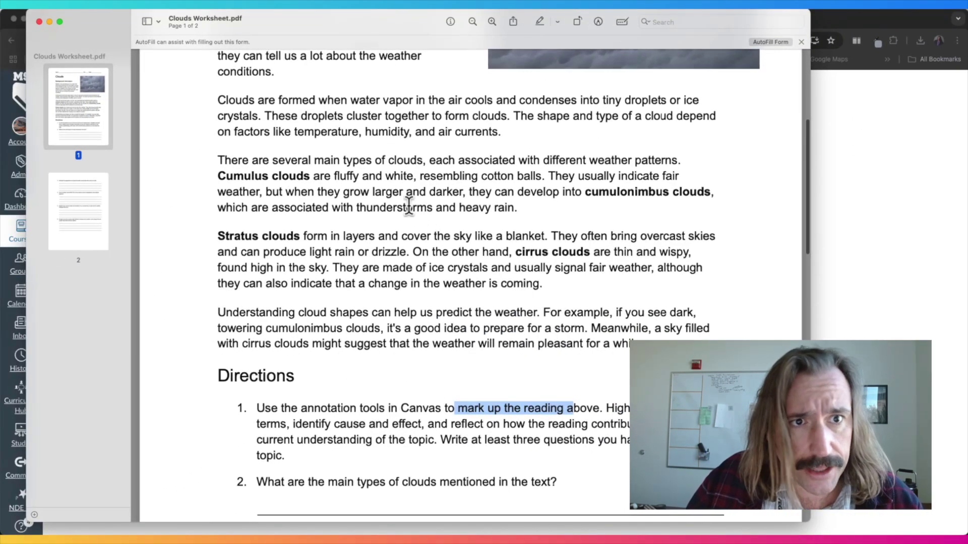
{"action": "left_click", "coordinate": [39, 22]}
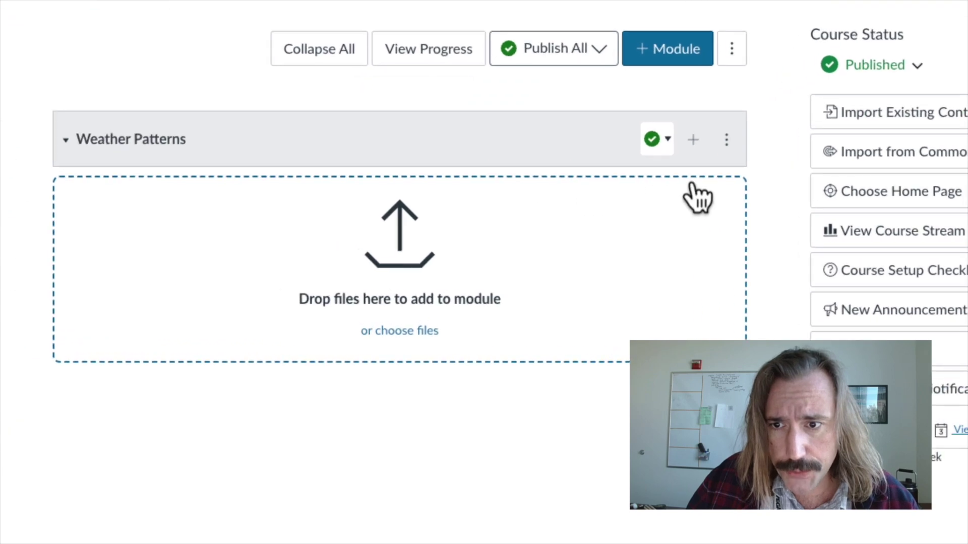
Add a newly created assignment named "Clouds Worksheet" to the Weather Patterns module, without indentation
{"action": "left_click", "coordinate": [694, 144]}
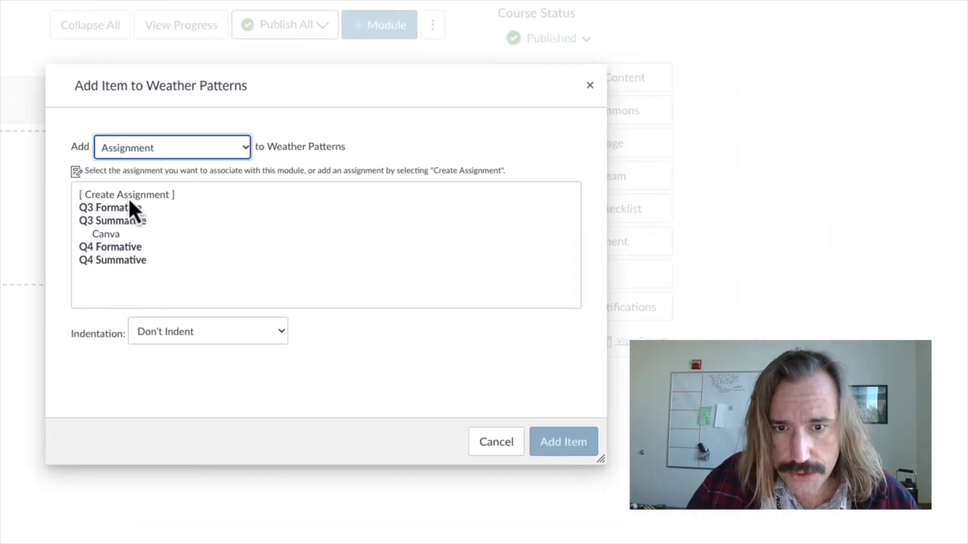
{"action": "left_click", "coordinate": [128, 197]}
{"action": "left_click", "coordinate": [200, 336]}
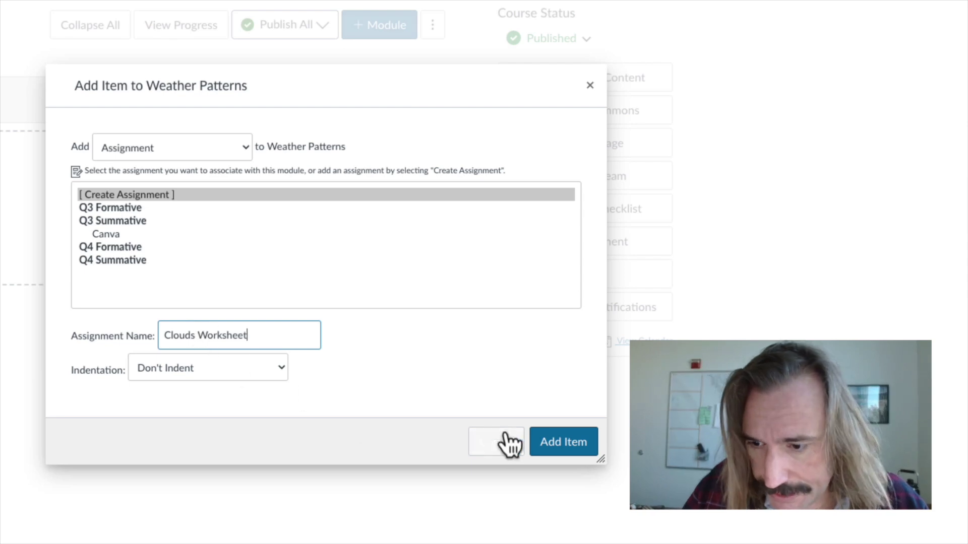
{"action": "left_click", "coordinate": [563, 442]}
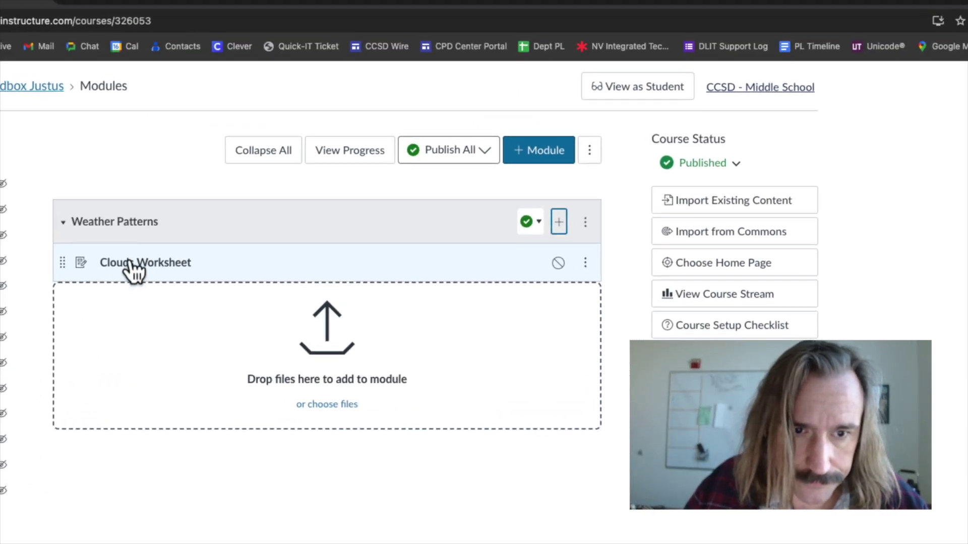
Open the Clouds Worksheet assignment for editing and enter the description "Complete the worksheet."
{"action": "left_click", "coordinate": [131, 262]}
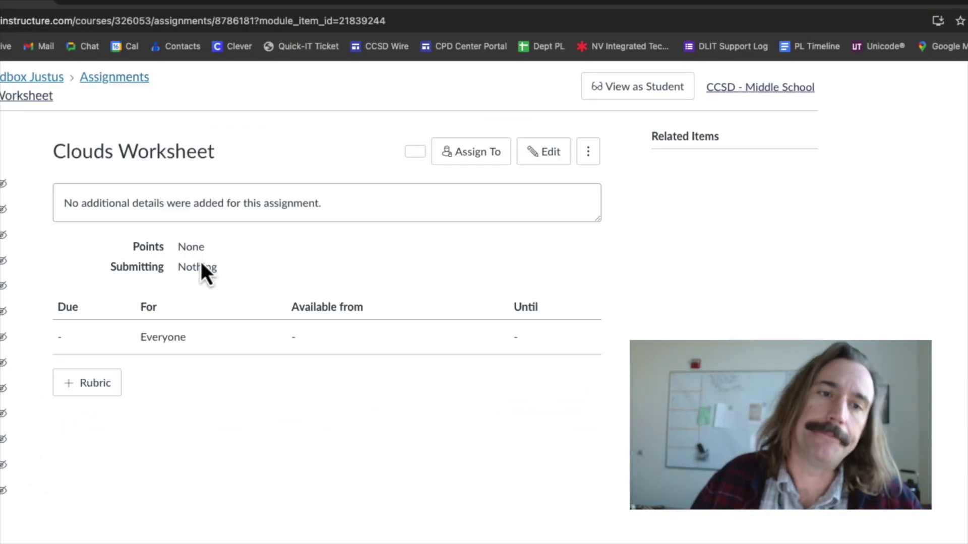
{"action": "left_click", "coordinate": [549, 161]}
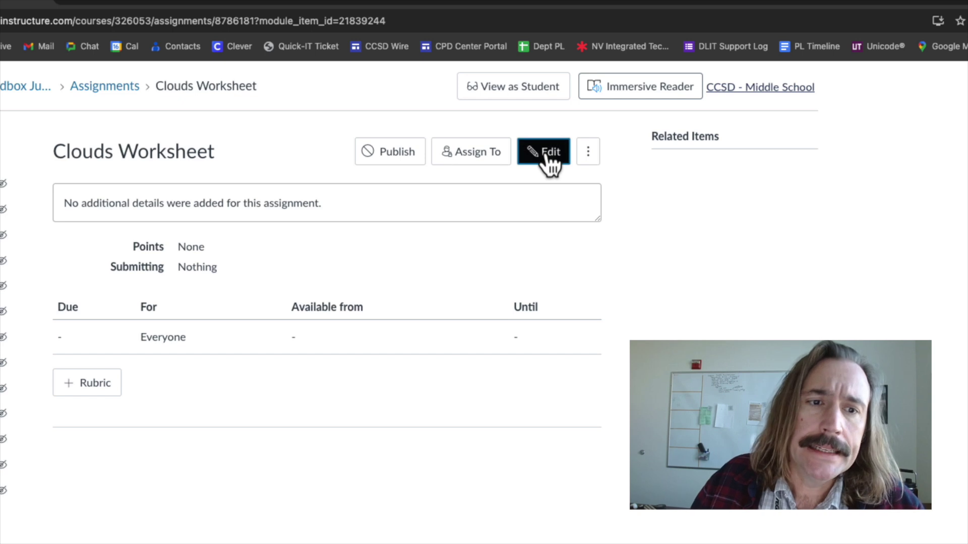
{"action": "left_click", "coordinate": [434, 287]}
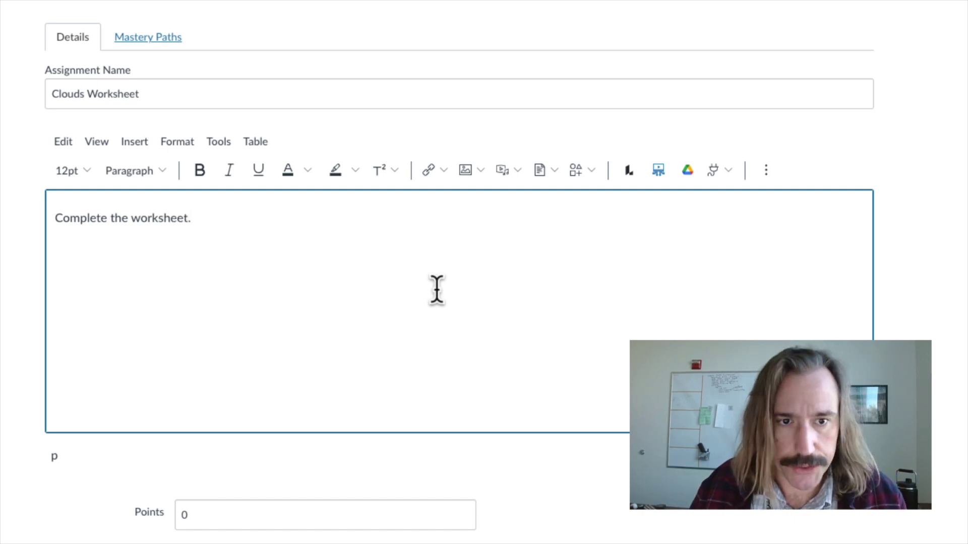
Set the assignment's points to 6 and keep Q3 Formative as its assignment group
{"action": "scroll", "coordinate": [423, 267], "scroll_direction": "down", "scroll_amount": 2}
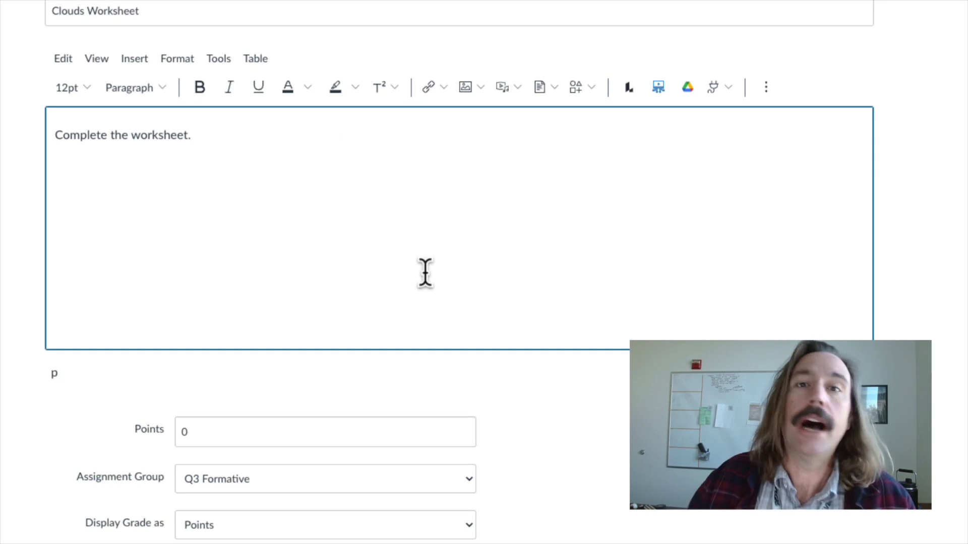
{"action": "scroll", "coordinate": [429, 273], "scroll_direction": "down", "scroll_amount": 3}
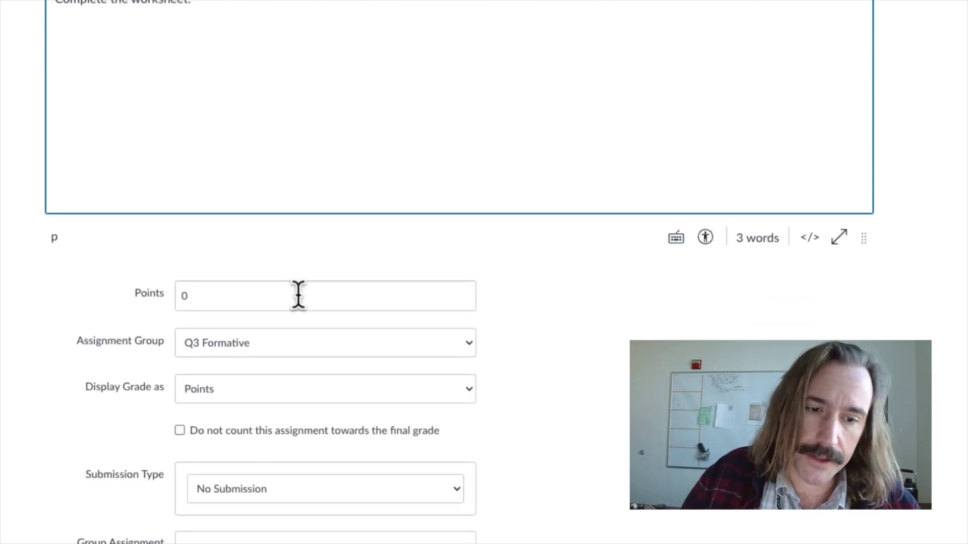
{"action": "left_click", "coordinate": [283, 299]}
{"action": "double_click", "coordinate": [281, 300]}
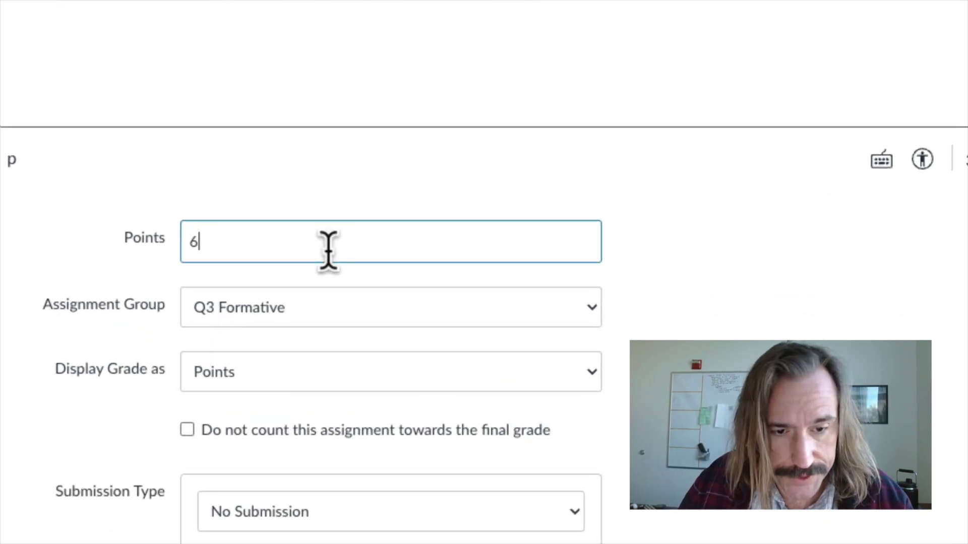
{"action": "type", "text": "6"}
{"action": "scroll", "coordinate": [332, 262], "scroll_direction": "down", "scroll_amount": 3}
{"action": "left_click", "coordinate": [275, 174]}
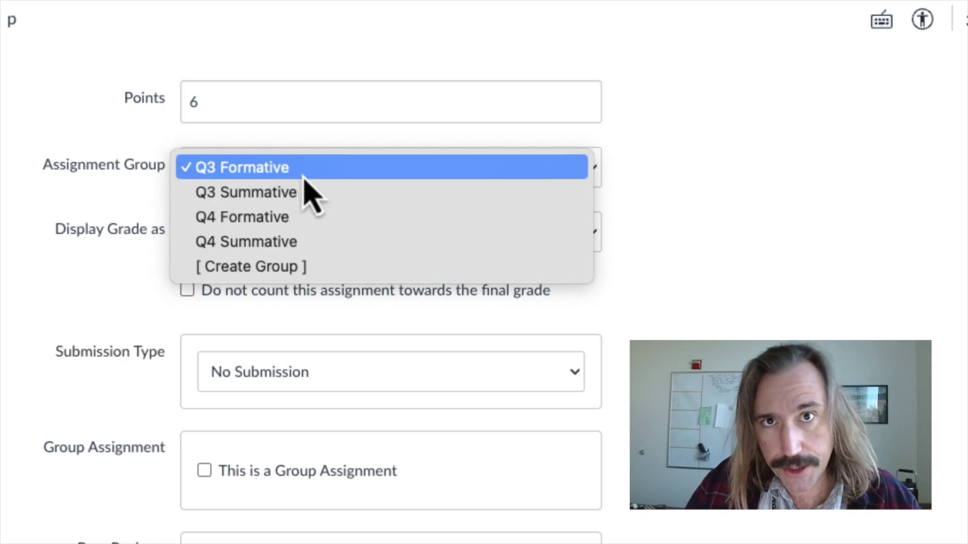
{"action": "left_click", "coordinate": [261, 177]}
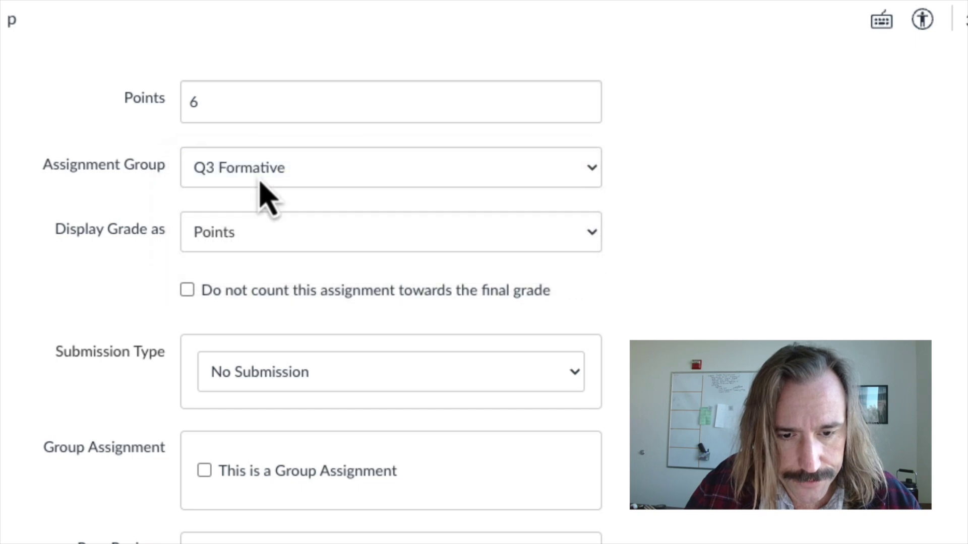
Set the submission type to Online and enable Student Annotation as the entry option
{"action": "scroll", "coordinate": [264, 192], "scroll_direction": "down", "scroll_amount": 6}
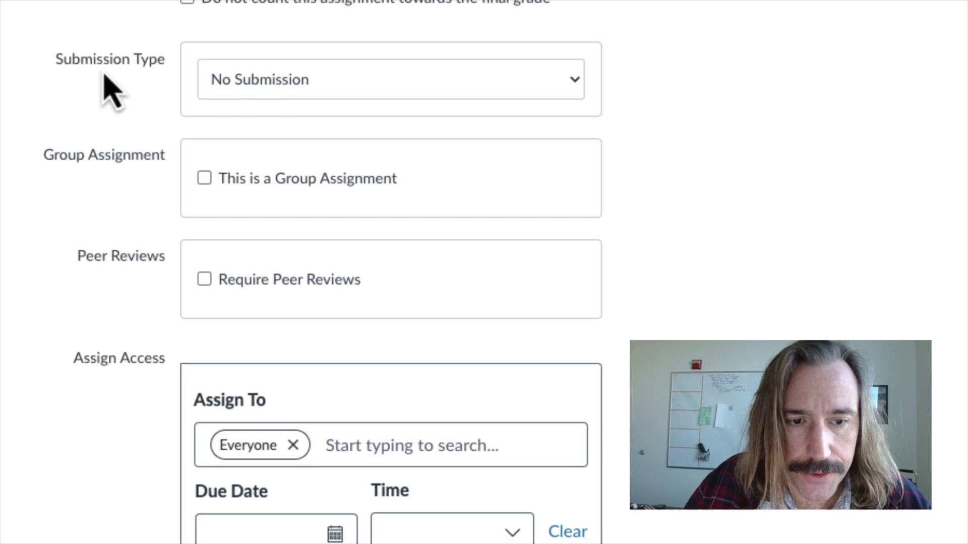
{"action": "left_click", "coordinate": [340, 89]}
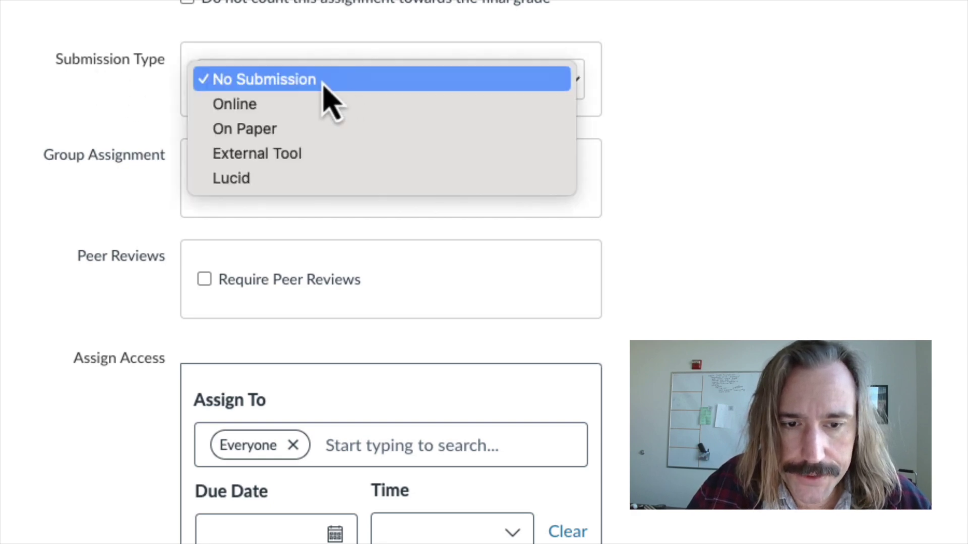
{"action": "left_click", "coordinate": [273, 111]}
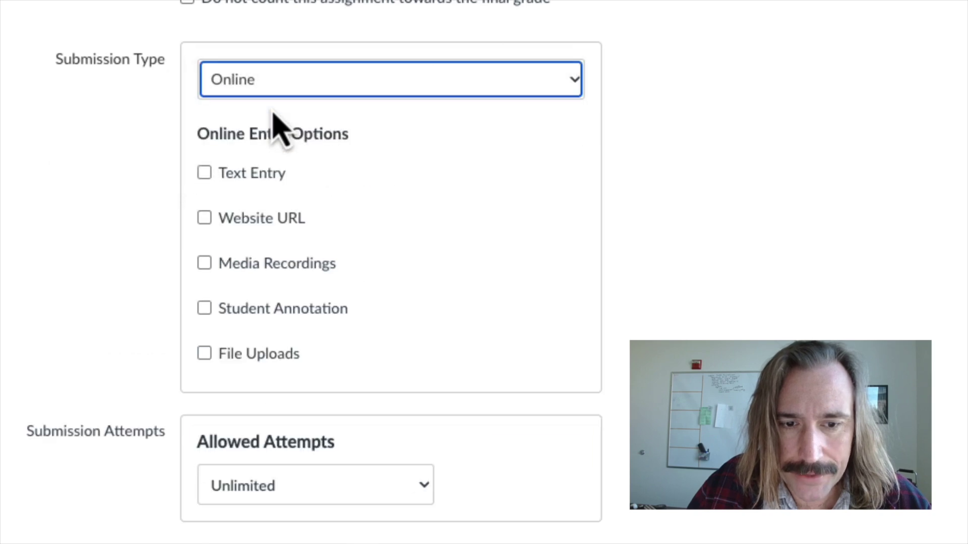
{"action": "scroll", "coordinate": [282, 232], "scroll_direction": "down", "scroll_amount": 2}
{"action": "scroll", "coordinate": [286, 229], "scroll_direction": "down", "scroll_amount": 1}
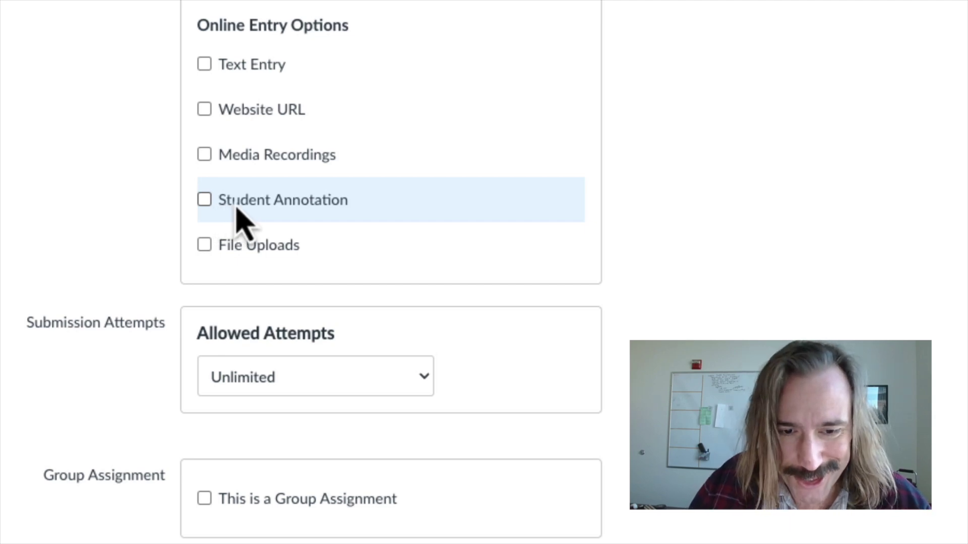
{"action": "left_click", "coordinate": [237, 211]}
Upload Clouds Worksheet.pdf from the Desktop as the file for student annotation, and save and publish the assignment
{"action": "scroll", "coordinate": [378, 211], "scroll_direction": "down", "scroll_amount": 4}
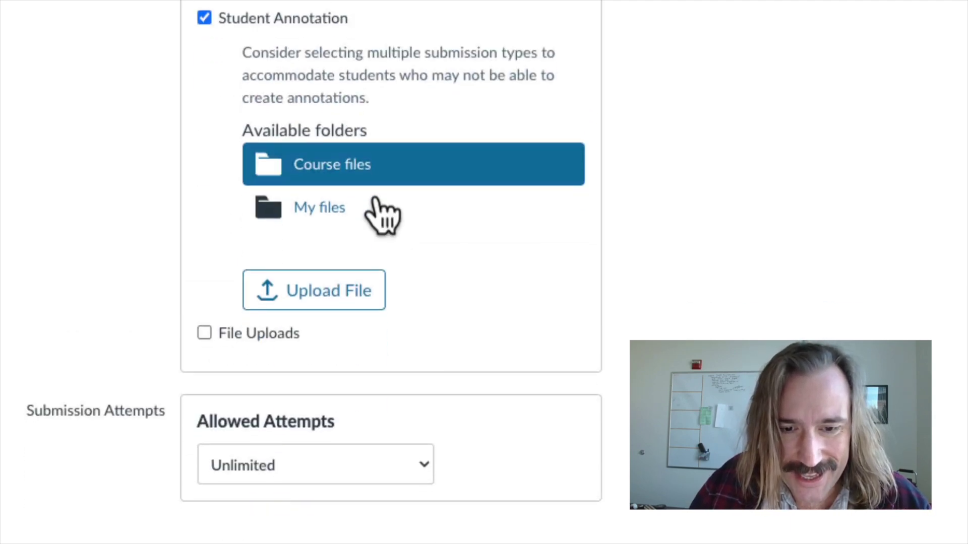
{"action": "left_click", "coordinate": [344, 302]}
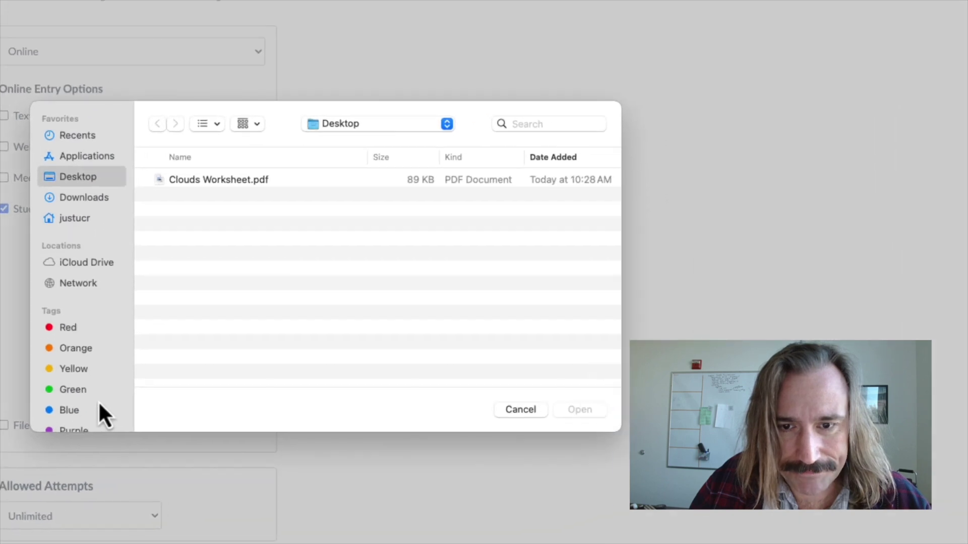
{"action": "left_click", "coordinate": [207, 182]}
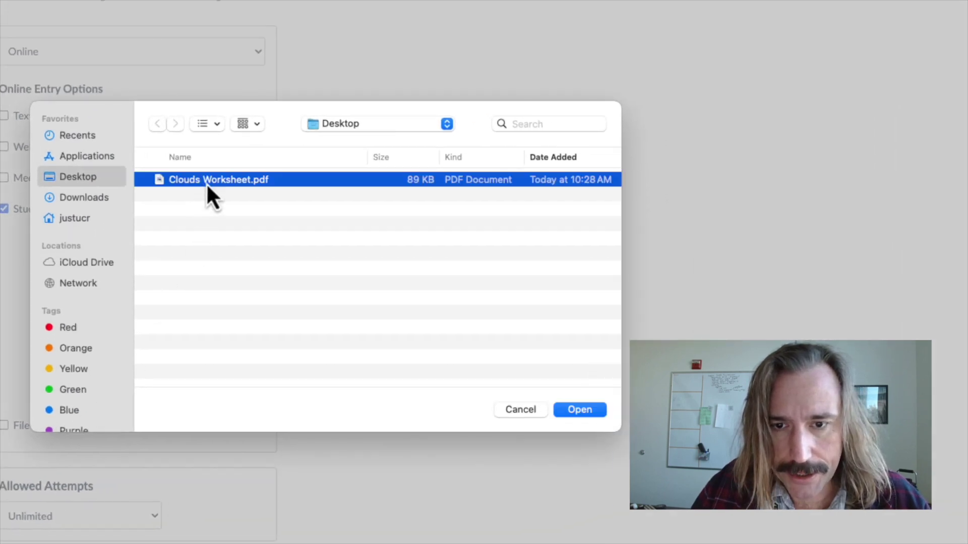
{"action": "left_click", "coordinate": [584, 413]}
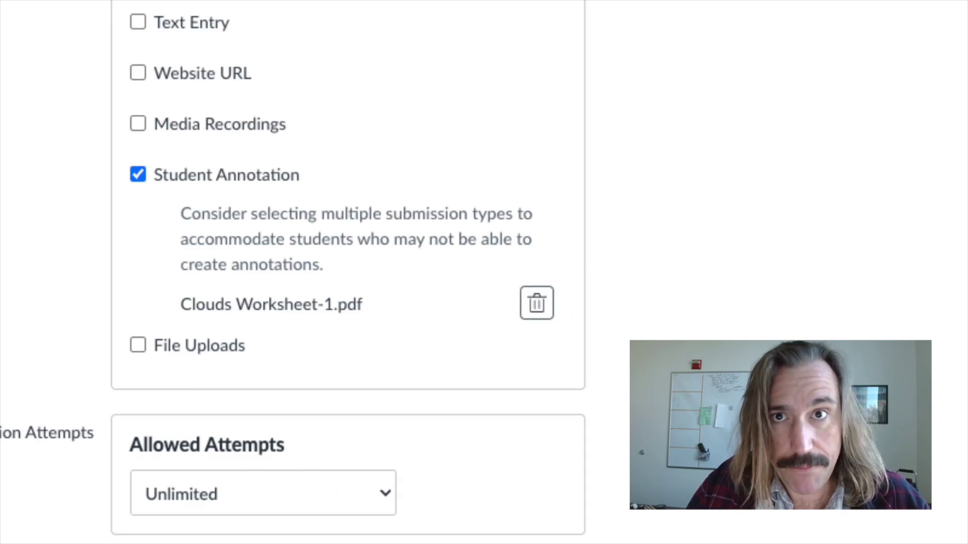
{"action": "scroll", "coordinate": [284, 244], "scroll_direction": "down", "scroll_amount": 5}
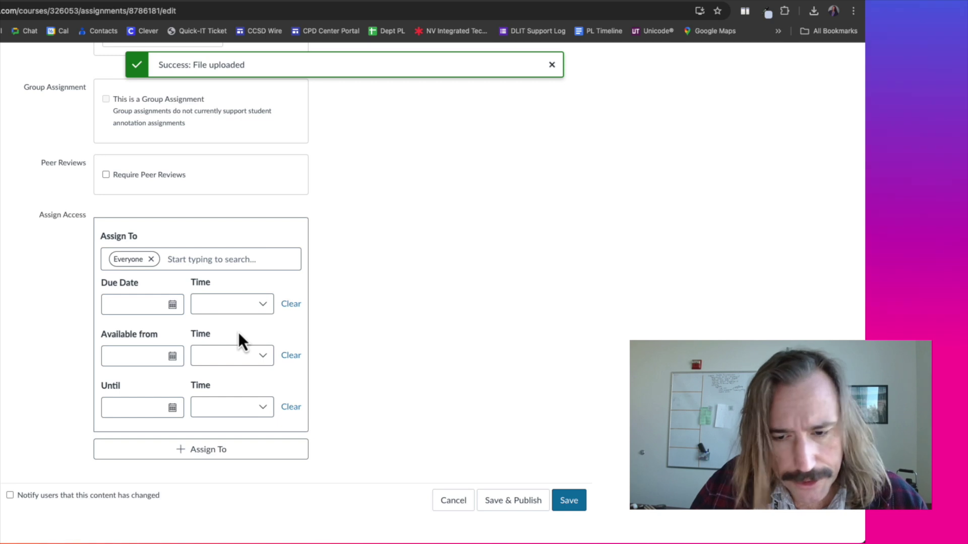
{"action": "left_click", "coordinate": [523, 503]}
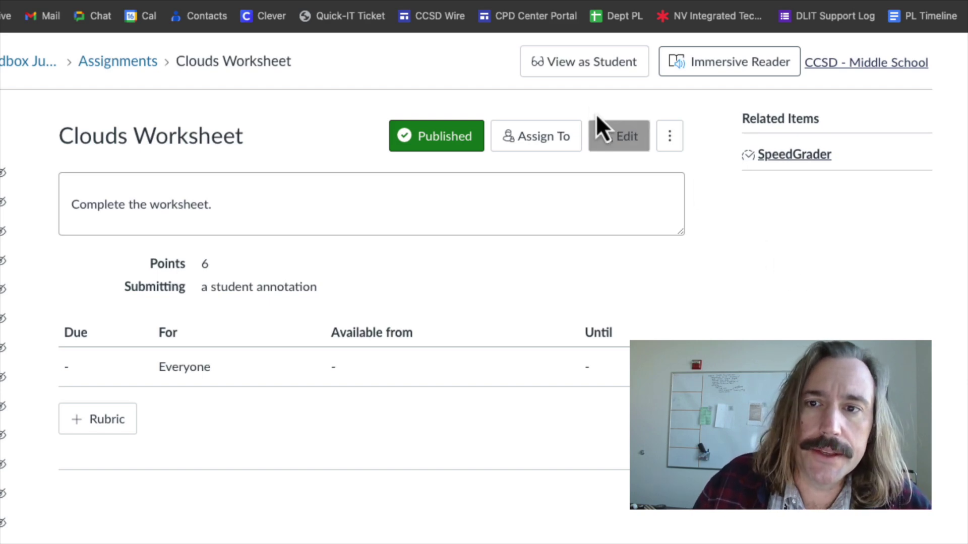
View the Clouds Worksheet assignment as a student and examine the annotation tools and the worksheet down to its Directions
{"action": "left_click", "coordinate": [568, 63]}
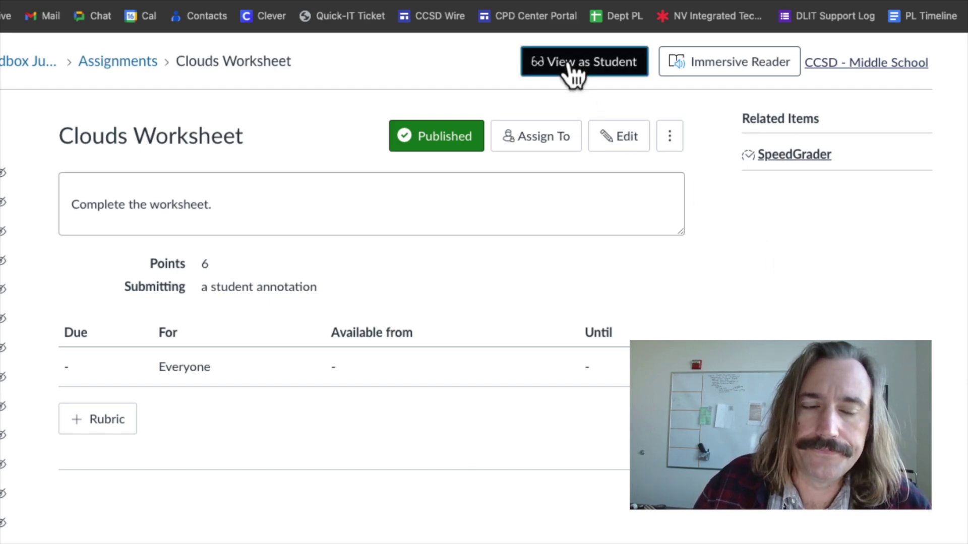
{"action": "scroll", "coordinate": [568, 78], "scroll_direction": "down", "scroll_amount": 5}
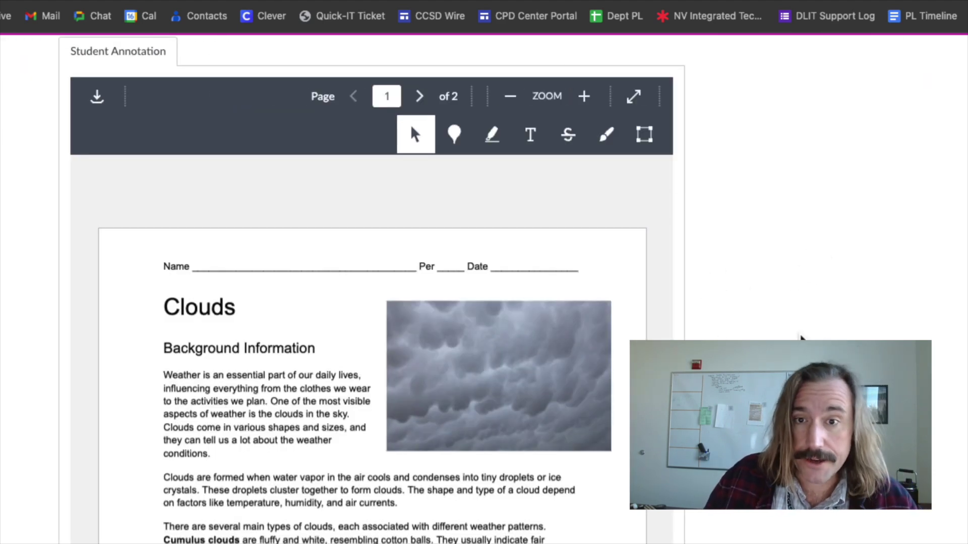
{"action": "scroll", "coordinate": [801, 337], "scroll_direction": "down", "scroll_amount": 1}
{"action": "scroll", "coordinate": [795, 337], "scroll_direction": "up", "scroll_amount": 1}
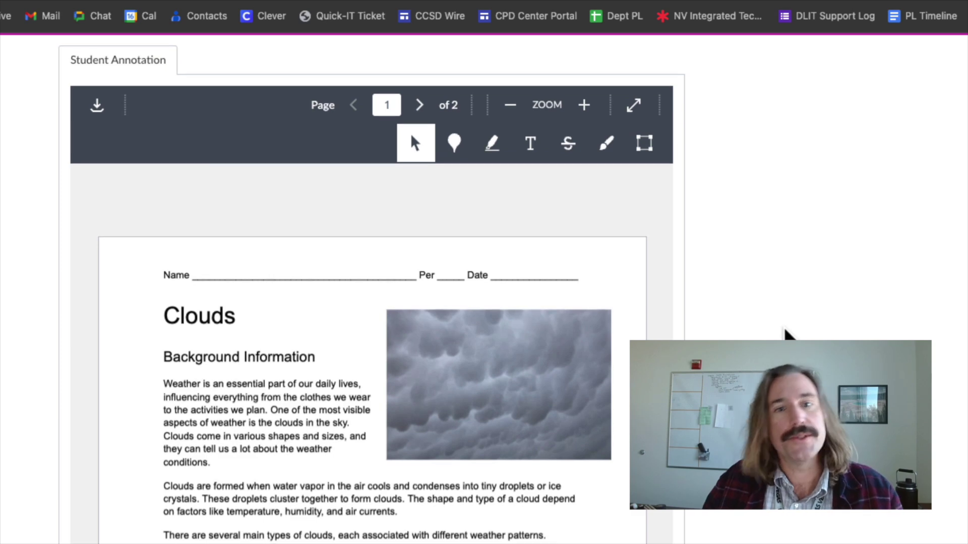
{"action": "scroll", "coordinate": [789, 336], "scroll_direction": "down", "scroll_amount": 1}
{"action": "scroll", "coordinate": [785, 335], "scroll_direction": "up", "scroll_amount": 1}
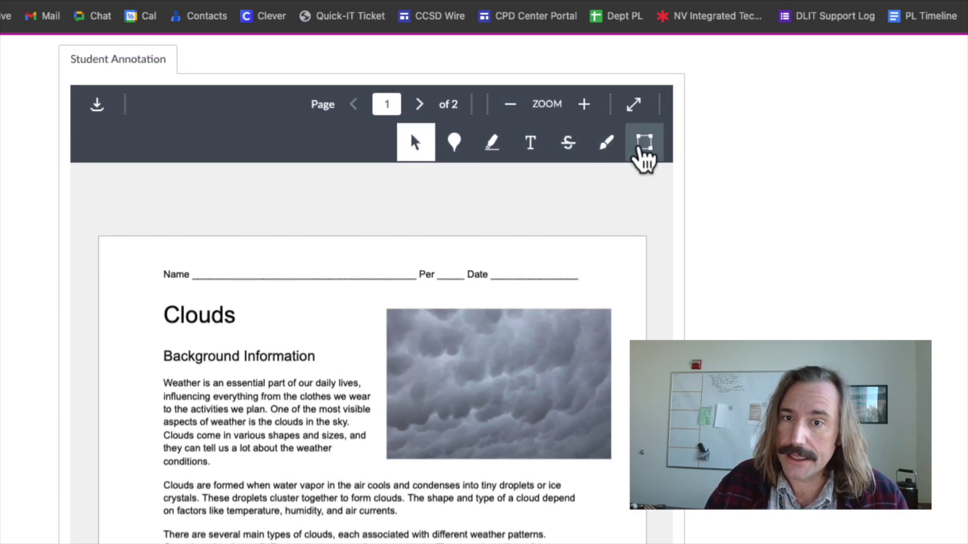
{"action": "scroll", "coordinate": [538, 212], "scroll_direction": "down", "scroll_amount": 6}
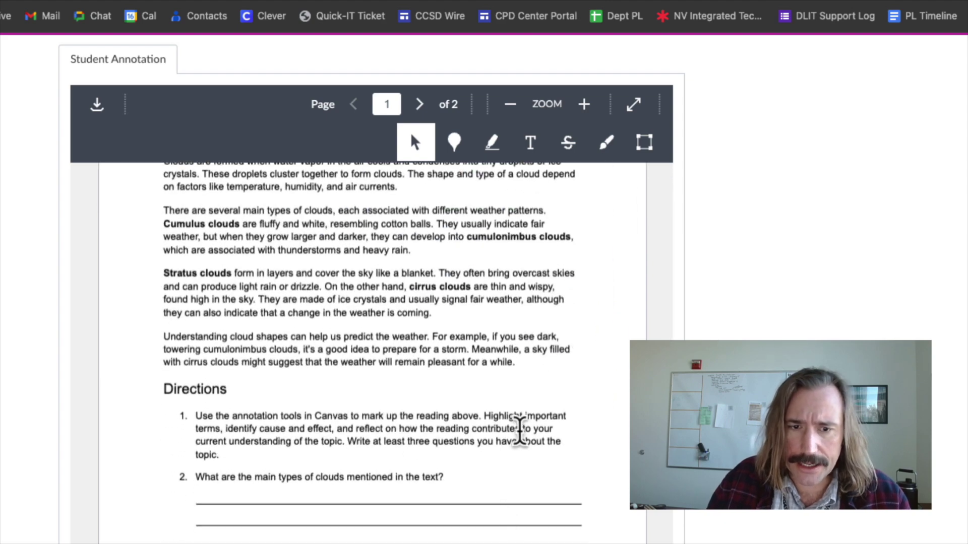
Highlight in yellow "Cumulus clouds are fluffy and white, resembling cotton balls" and "when they grow larger and darker, they can develop into cumulonimbus clouds"
{"action": "scroll", "coordinate": [514, 431], "scroll_direction": "up", "scroll_amount": 1}
{"action": "scroll", "coordinate": [513, 428], "scroll_direction": "up", "scroll_amount": 5}
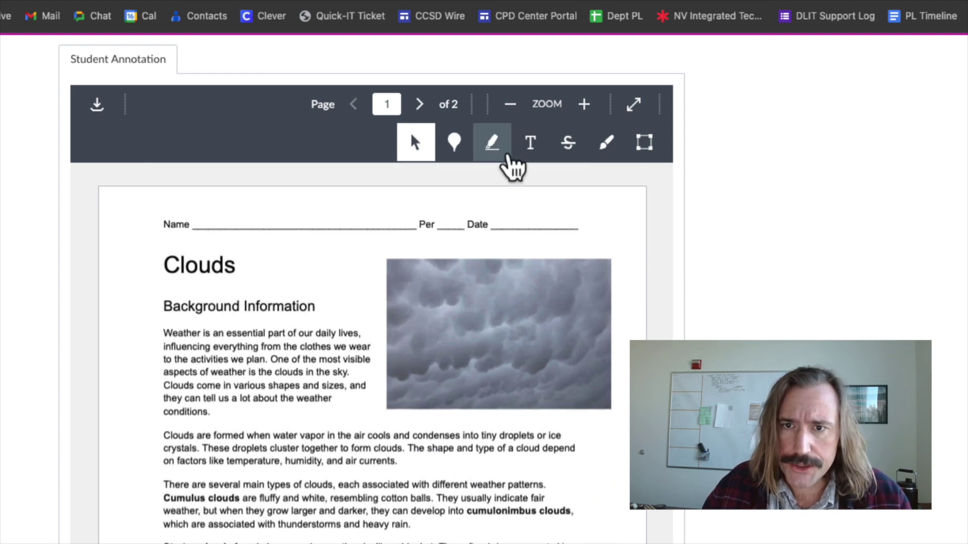
{"action": "left_click", "coordinate": [497, 154]}
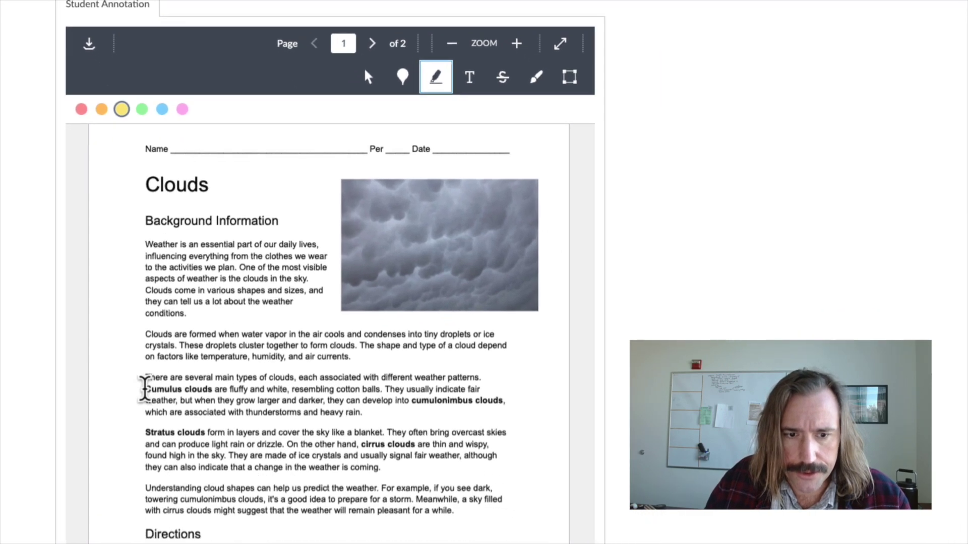
{"action": "left_click_drag", "start_coordinate": [161, 497], "coordinate": [217, 499]}
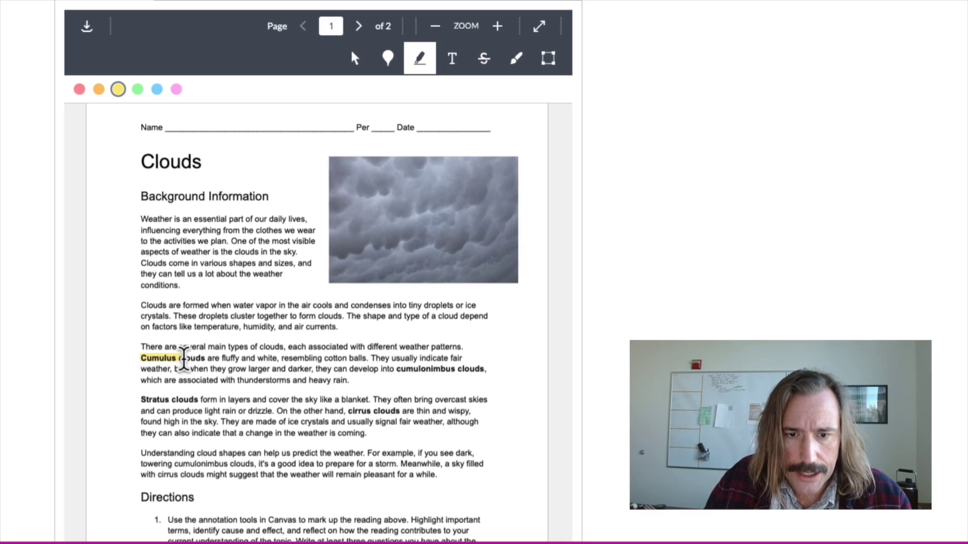
{"action": "left_click_drag", "start_coordinate": [225, 359], "coordinate": [367, 359]}
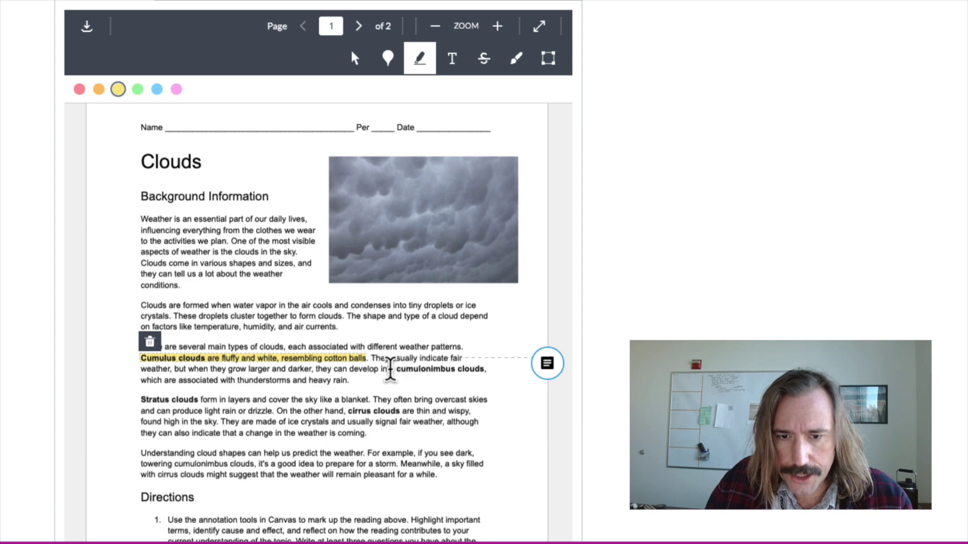
{"action": "left_click_drag", "start_coordinate": [189, 370], "coordinate": [486, 371]}
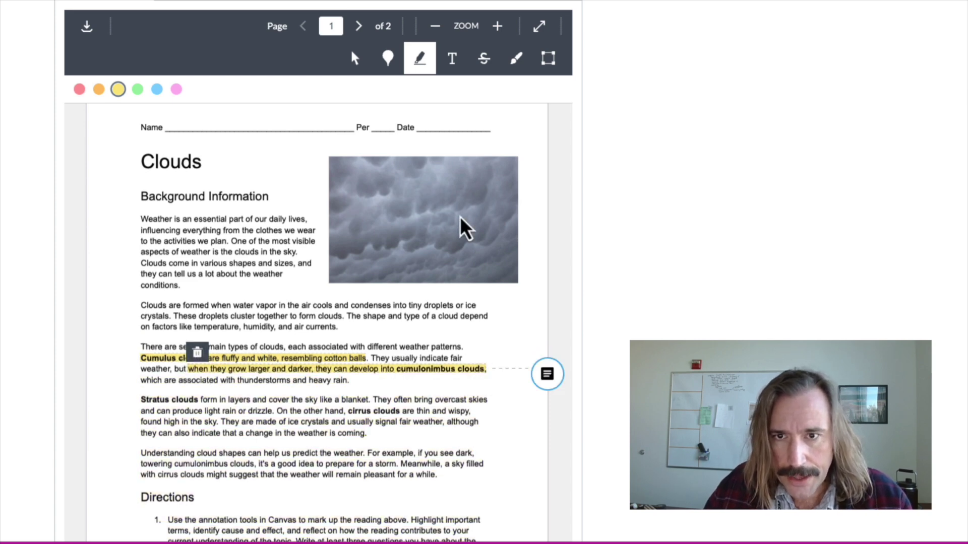
Place a blue point annotation near "ice crystals" in the Stratus clouds paragraph with the comment "Type in this textbox."
{"action": "left_click", "coordinate": [388, 58]}
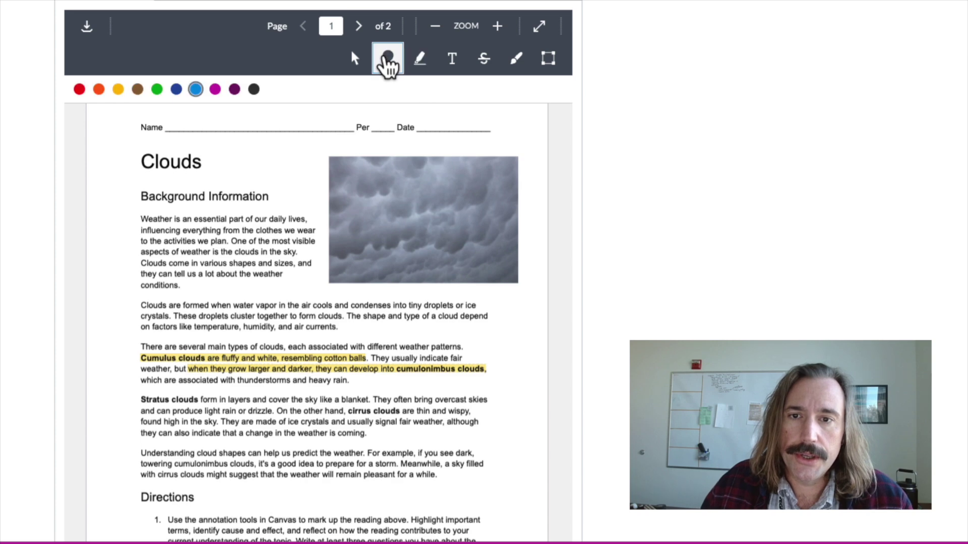
{"action": "left_click", "coordinate": [388, 60]}
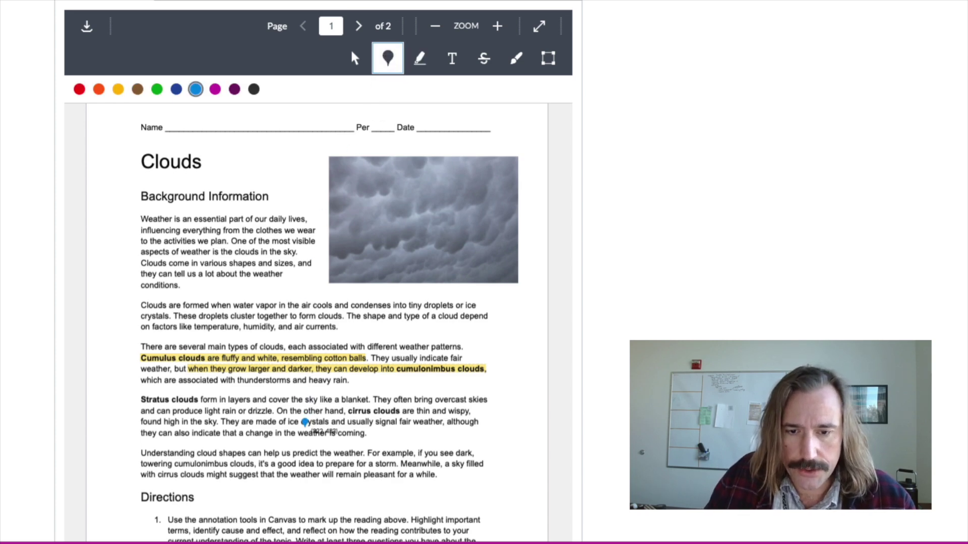
{"action": "left_click", "coordinate": [305, 416]}
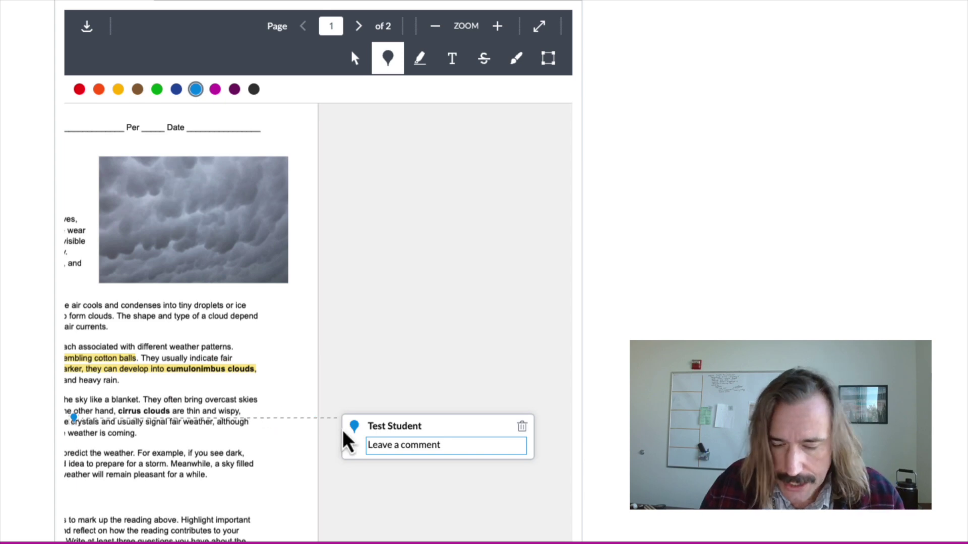
{"action": "type", "text": "Ty"}
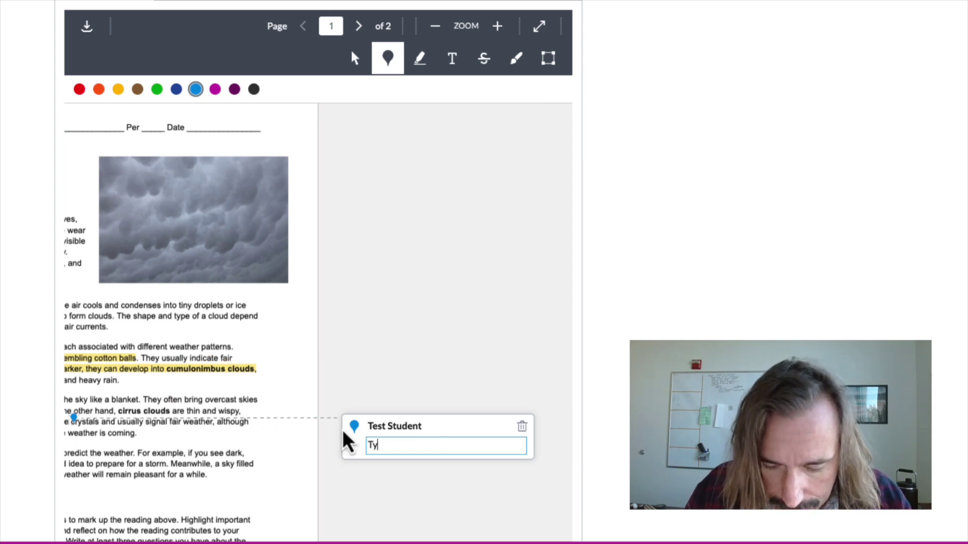
{"action": "type", "text": "pe in this textbox."}
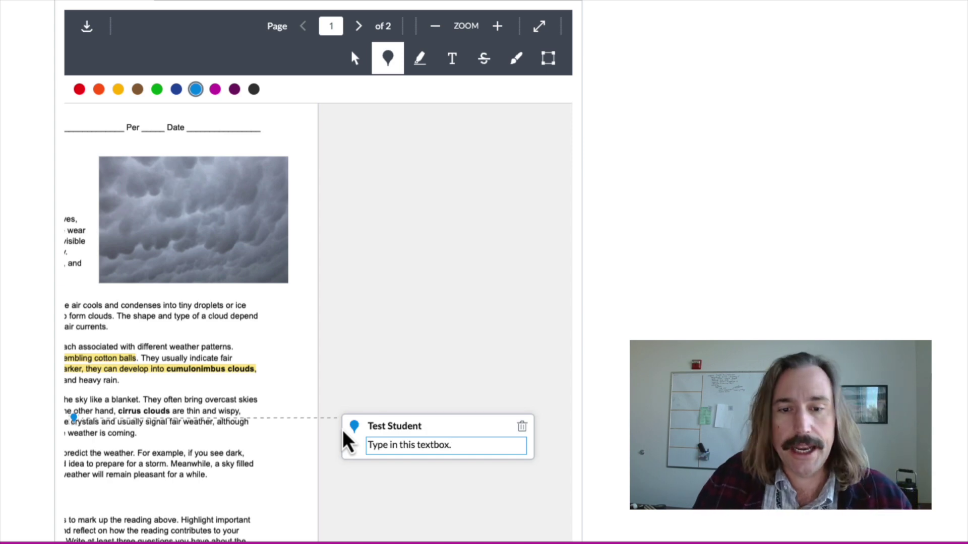
Add a small black free-text annotation without background reading "Text on these lines" on the first answer line of question 2
{"action": "scroll", "coordinate": [337, 423], "scroll_direction": "left", "scroll_amount": 5}
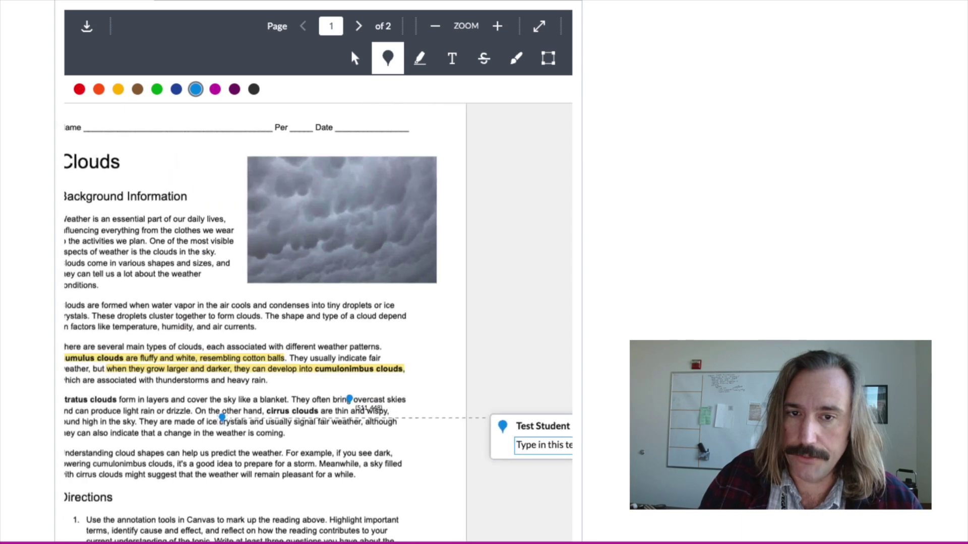
{"action": "scroll", "coordinate": [305, 383], "scroll_direction": "left", "scroll_amount": 4}
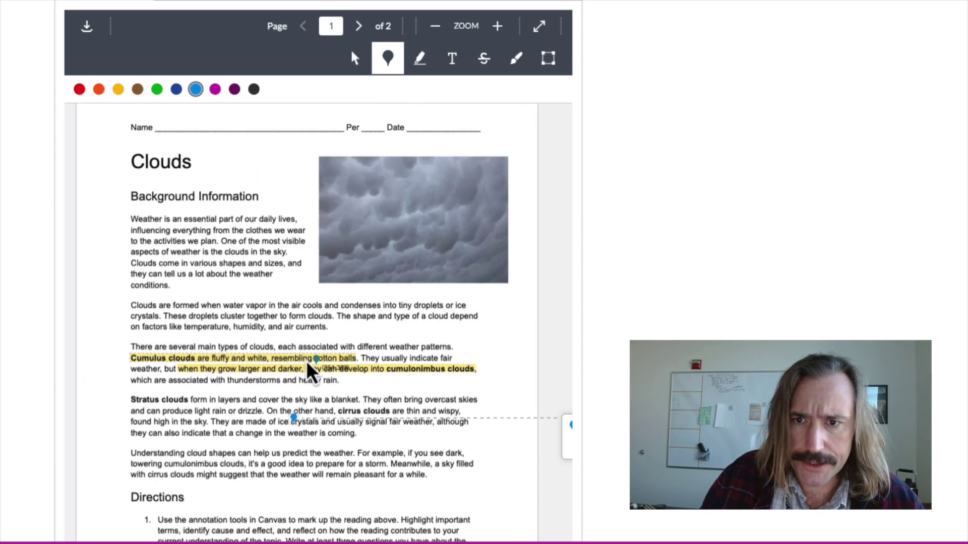
{"action": "scroll", "coordinate": [310, 372], "scroll_direction": "down", "scroll_amount": 5}
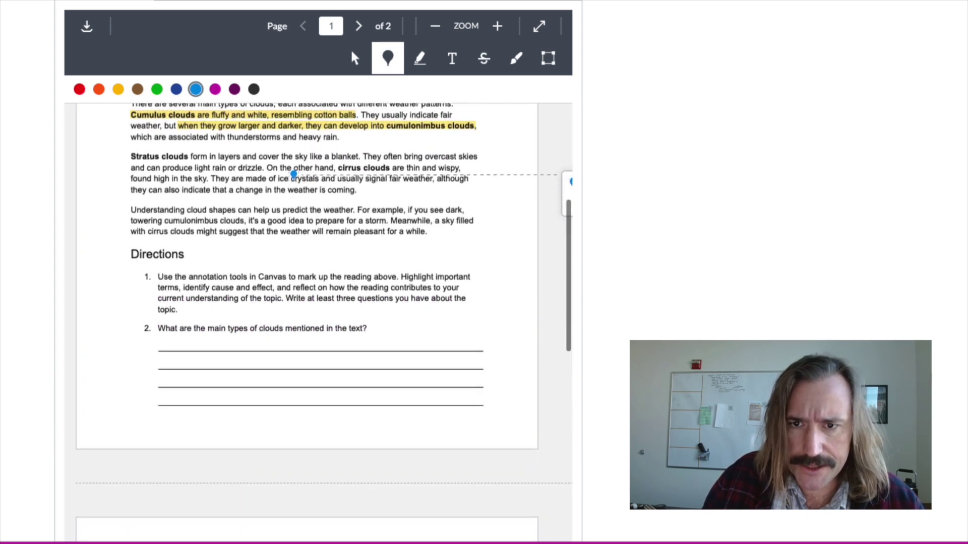
{"action": "scroll", "coordinate": [310, 322], "scroll_direction": "down", "scroll_amount": 9}
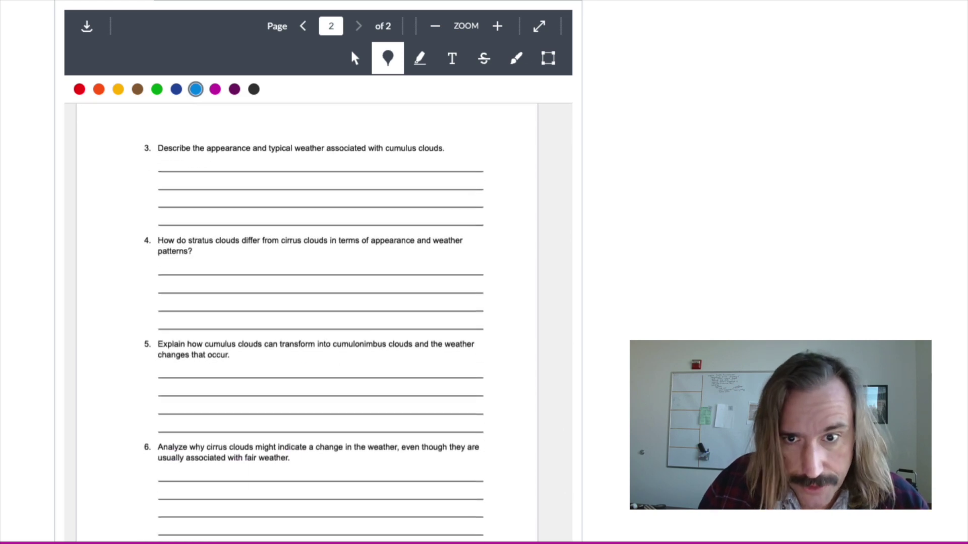
{"action": "scroll", "coordinate": [305, 368], "scroll_direction": "up", "scroll_amount": 7}
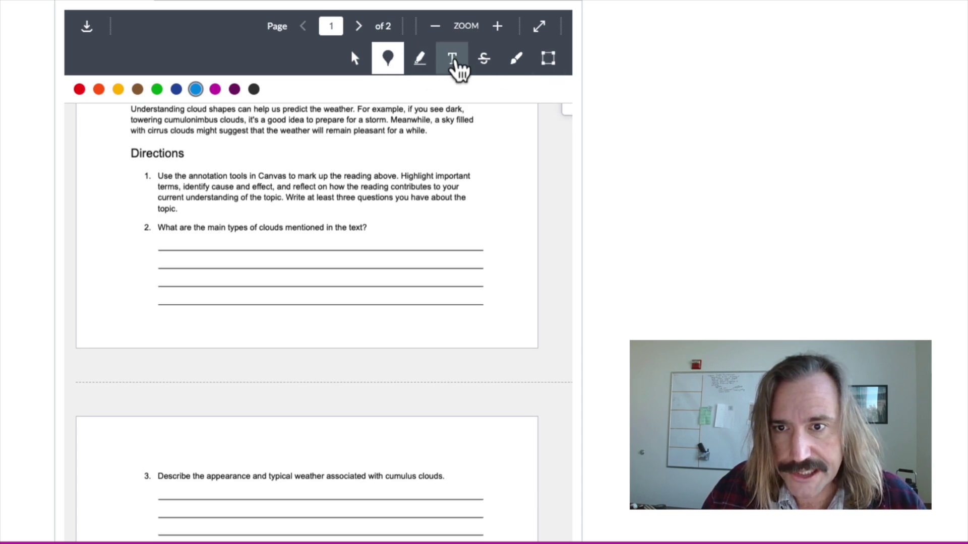
{"action": "left_click", "coordinate": [452, 59]}
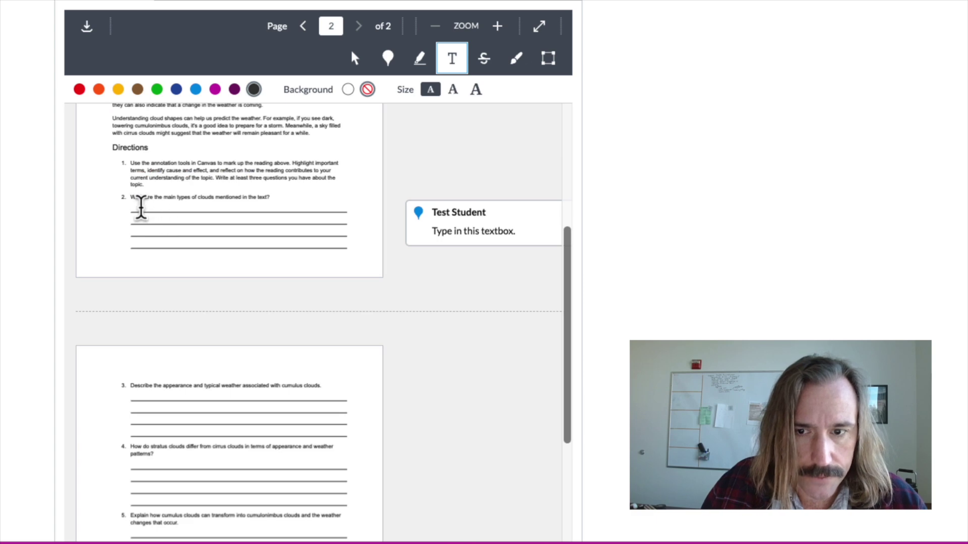
{"action": "left_click", "coordinate": [136, 209]}
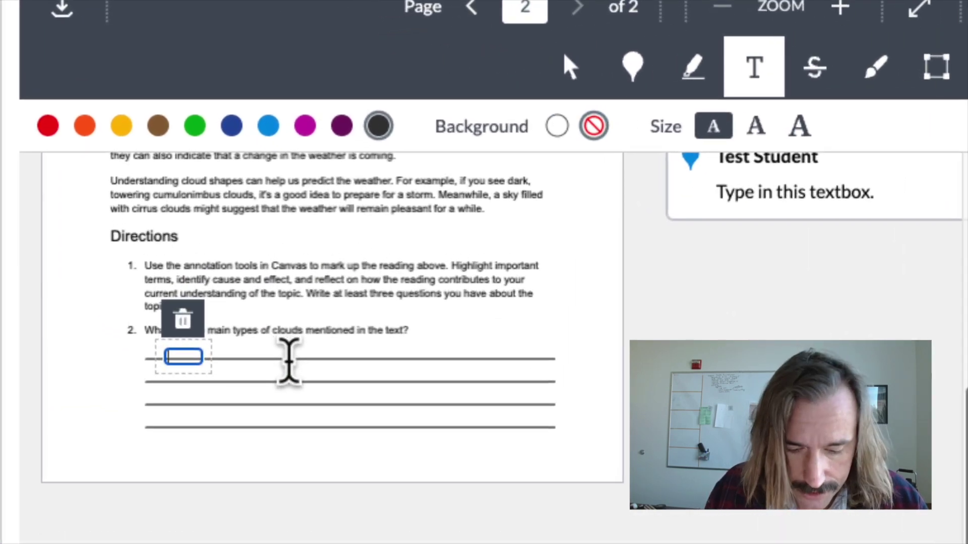
{"action": "type", "text": "Text on th"}
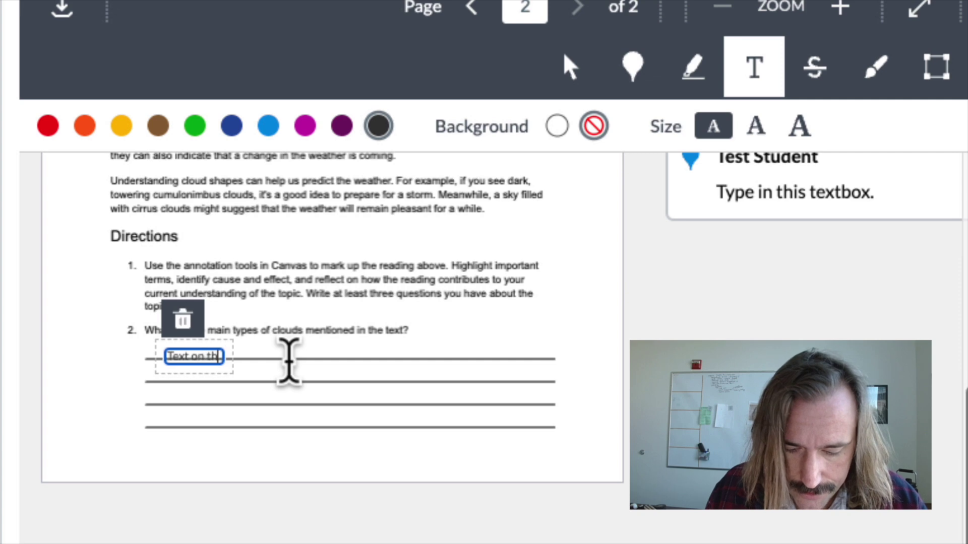
{"action": "type", "text": "ese lines"}
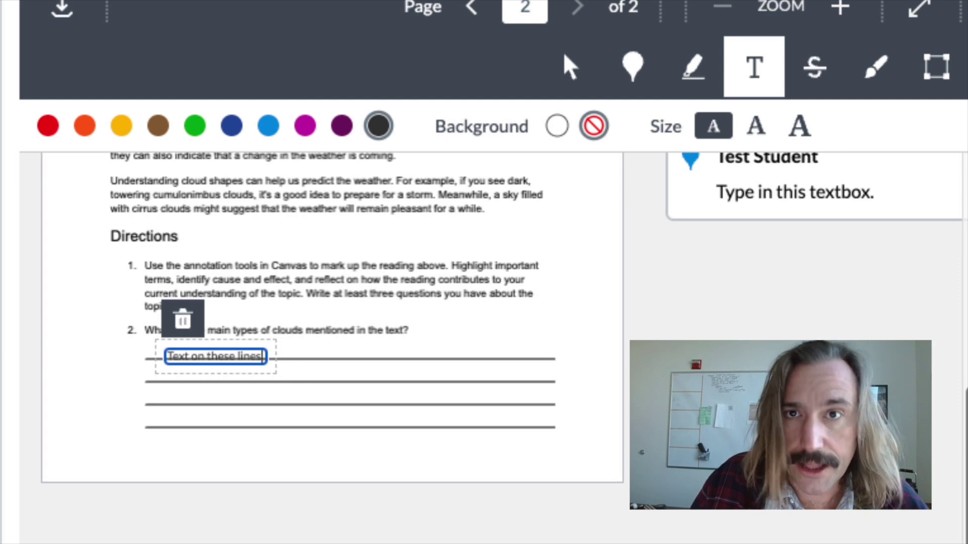
Submit the annotated Clouds Worksheet assignment as the test student
{"action": "scroll", "coordinate": [289, 361], "scroll_direction": "down", "scroll_amount": 7}
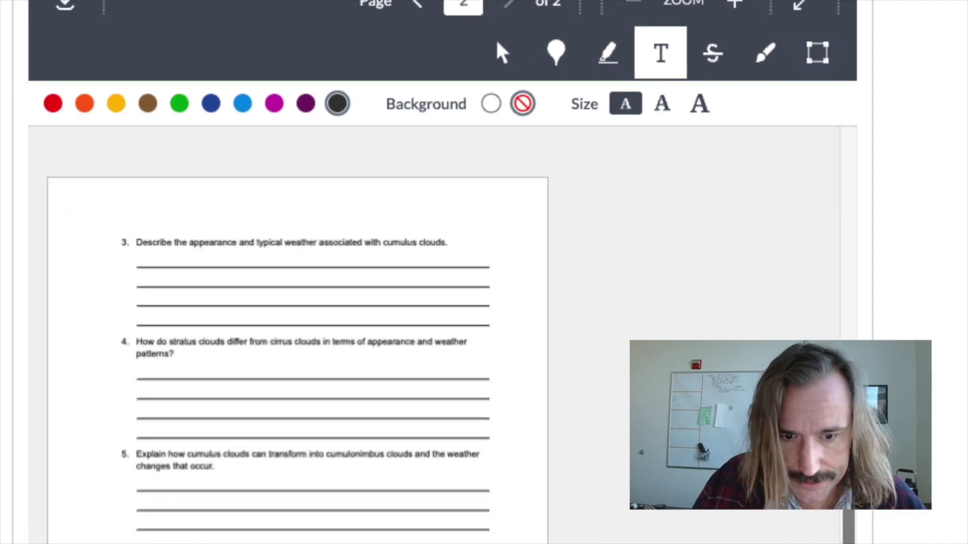
{"action": "scroll", "coordinate": [481, 353], "scroll_direction": "down", "scroll_amount": 10}
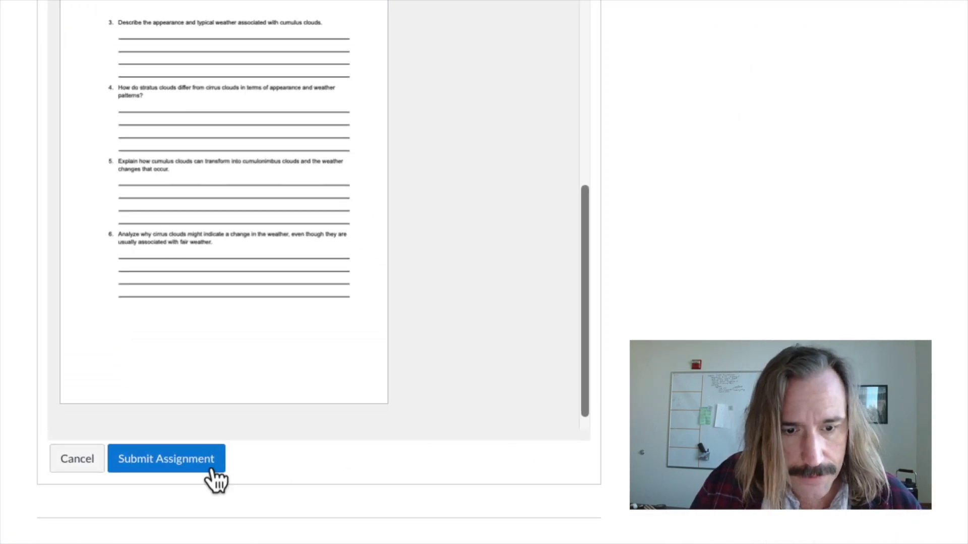
{"action": "left_click", "coordinate": [174, 471]}
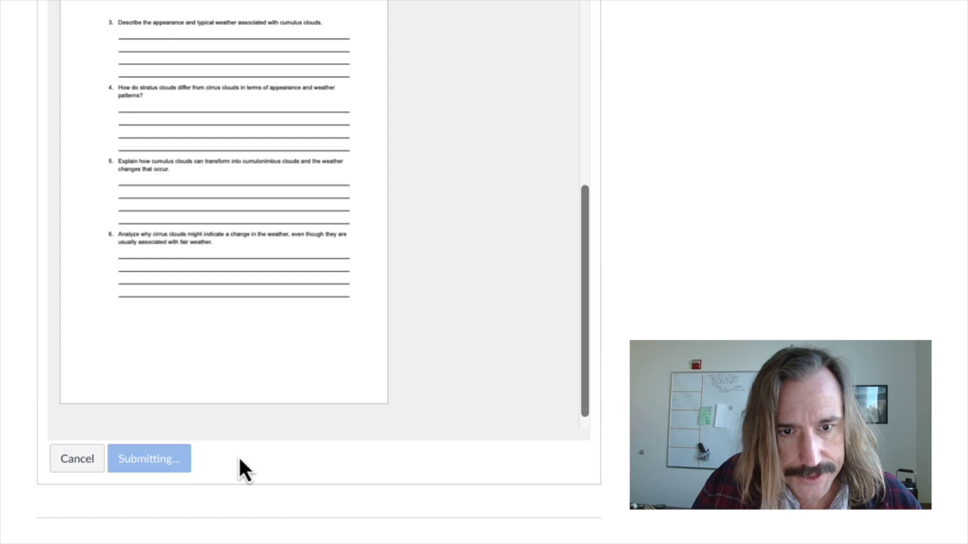